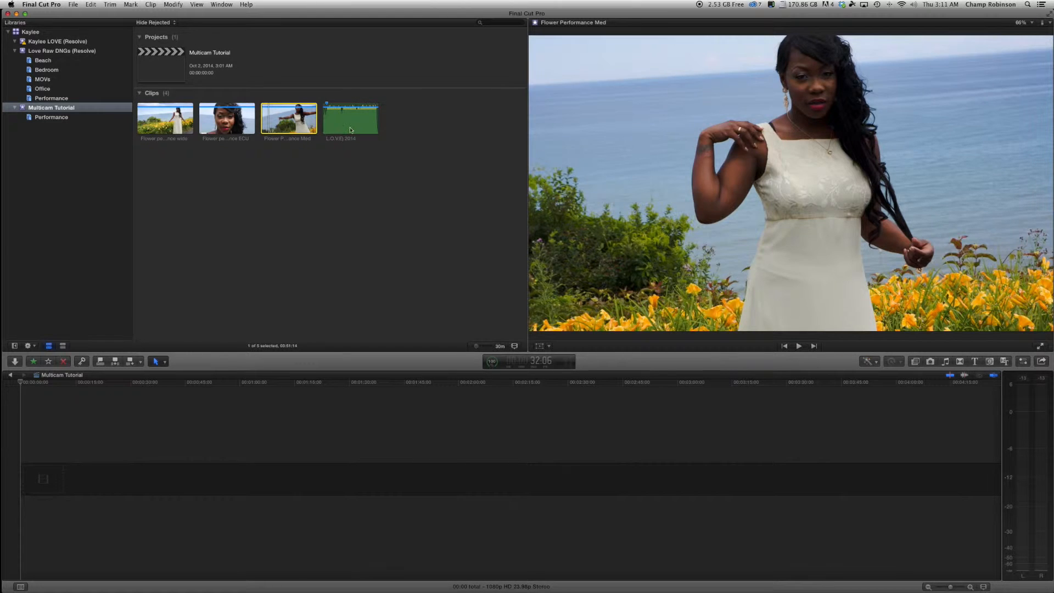
- Expand the browser clips into 10-second filmstrips and preview the L.O.V.E) 2014 song near its marker
left_click_drag(476, 347, 484, 349)
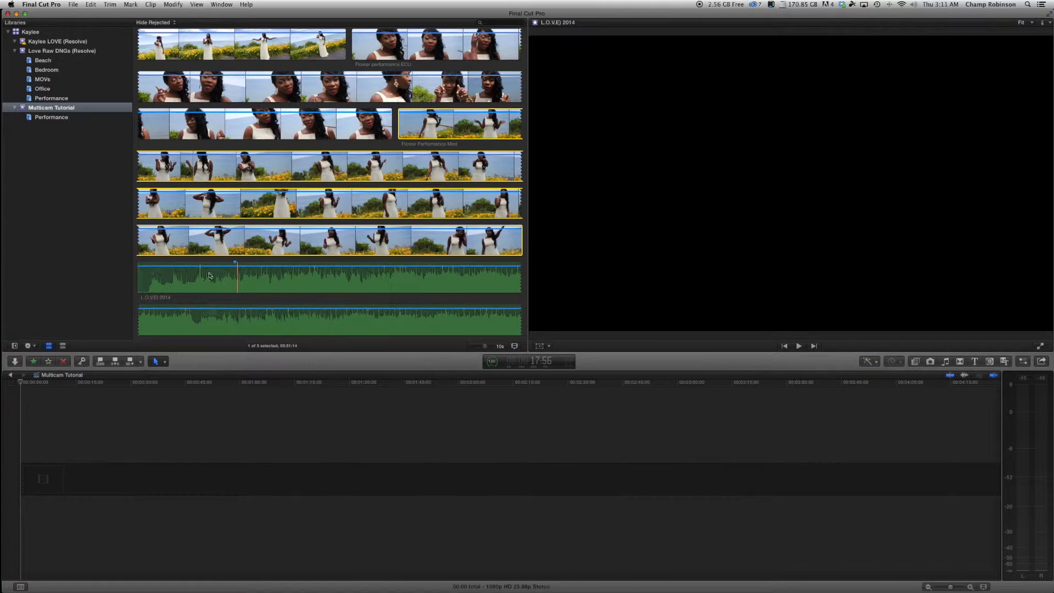
key("space")
key("space")
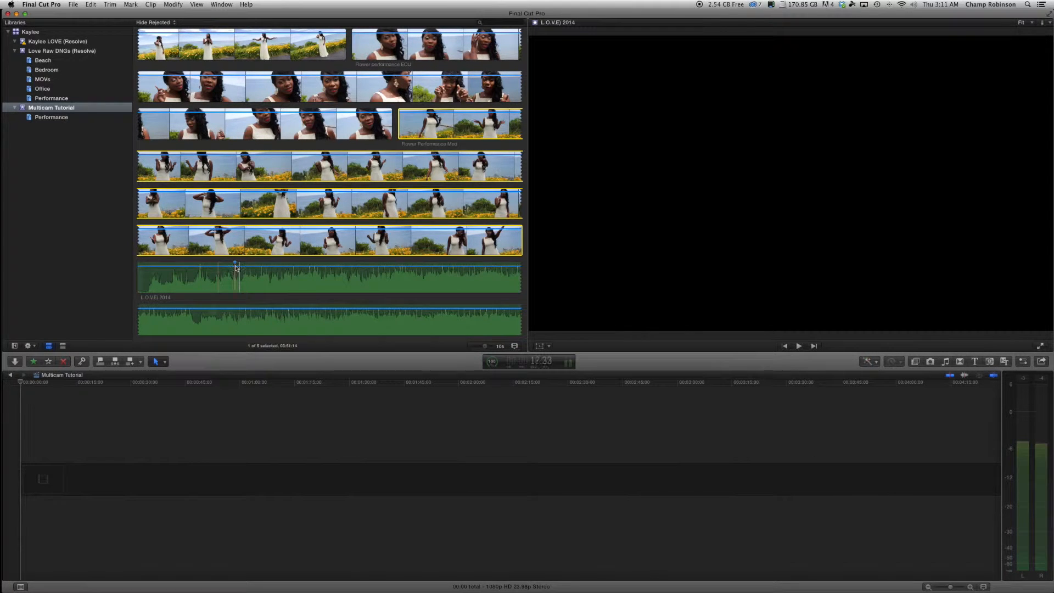
- Set the viewer's media playback to Proxy
left_click(1042, 23)
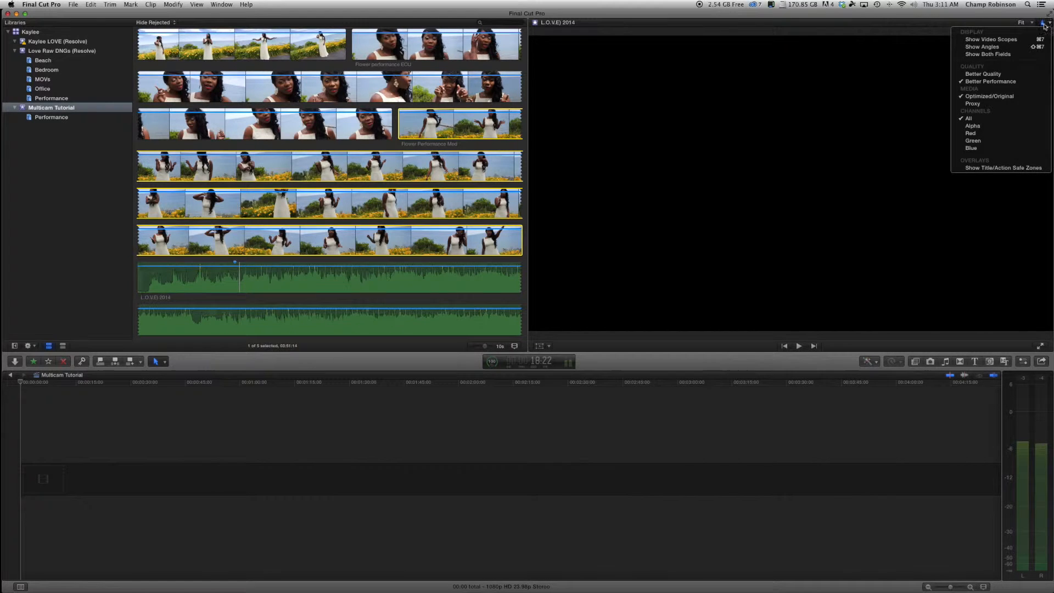
left_click(981, 105)
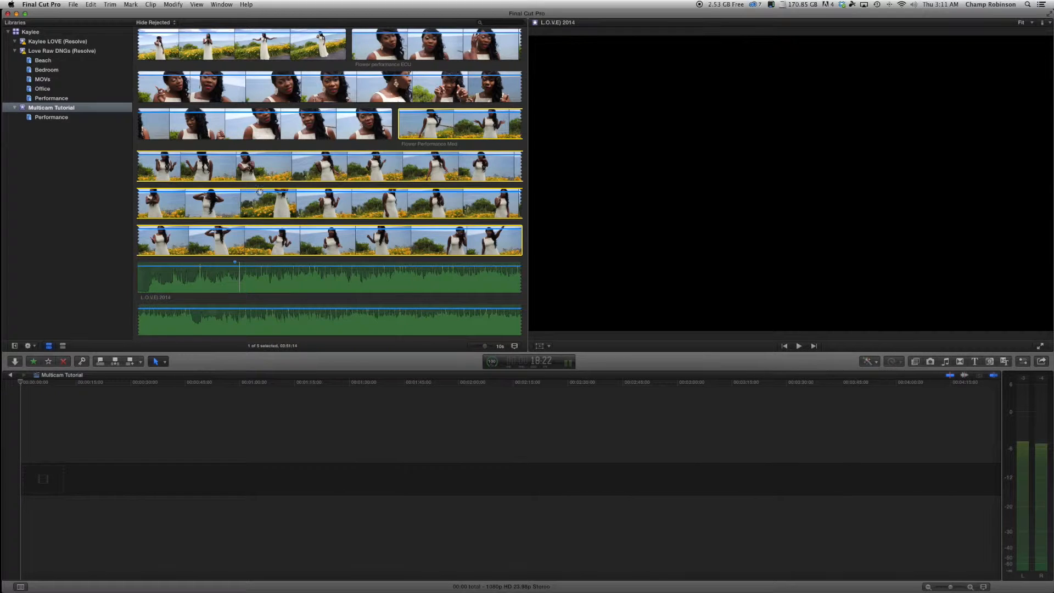
- Preview the flower performance clips, with the browser filmstrips then collapsed to one thumbnail per clip
scroll(261, 194, "up", 5)
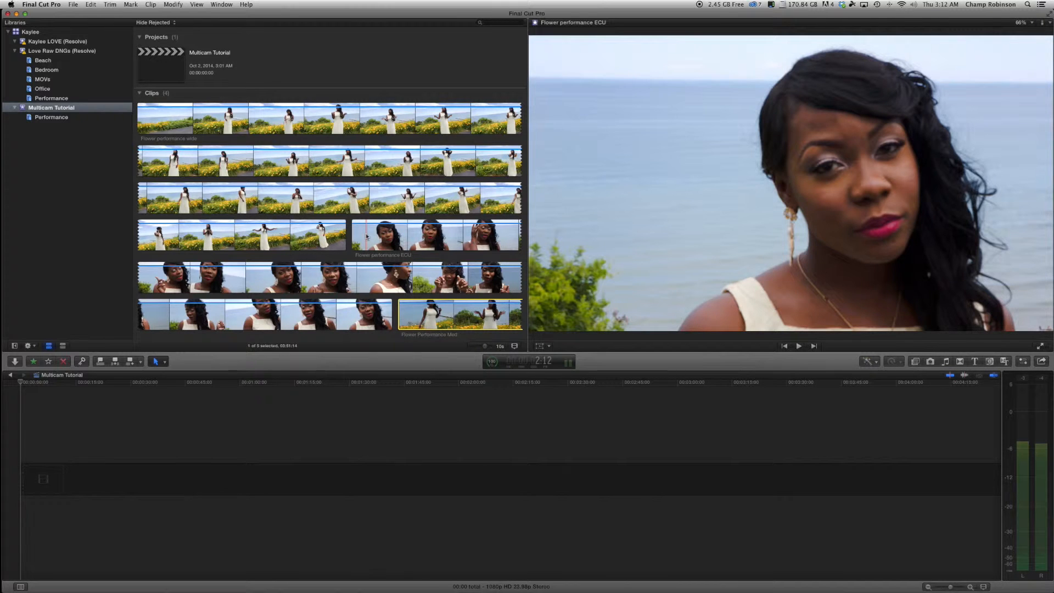
key("space")
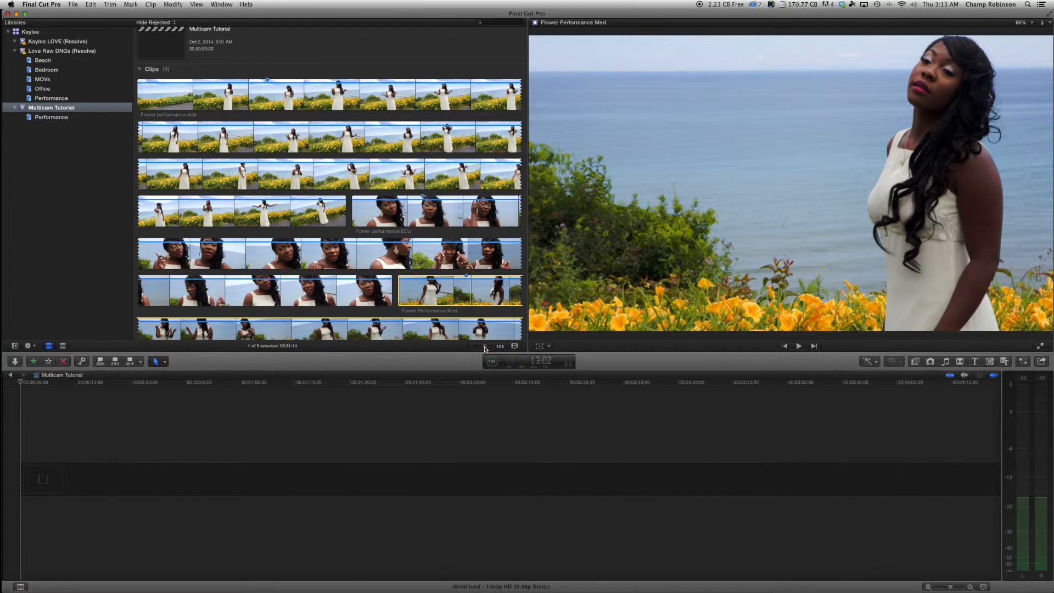
left_click_drag(486, 349, 460, 341)
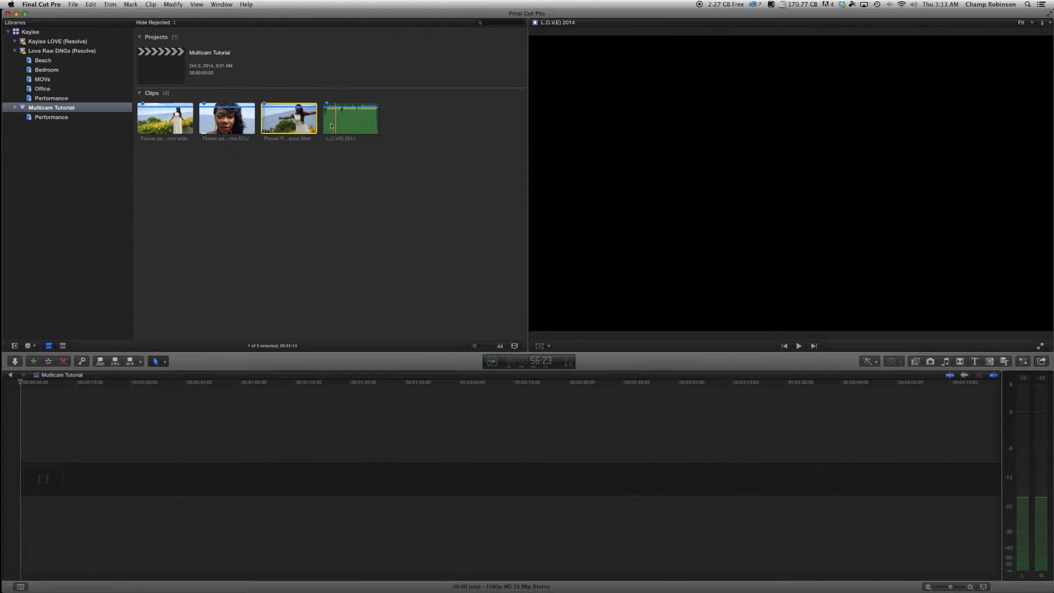
- Create a multicam clip named Main Performance from the three performance clips and the song, with video properties based on common clip properties
left_click(360, 127)
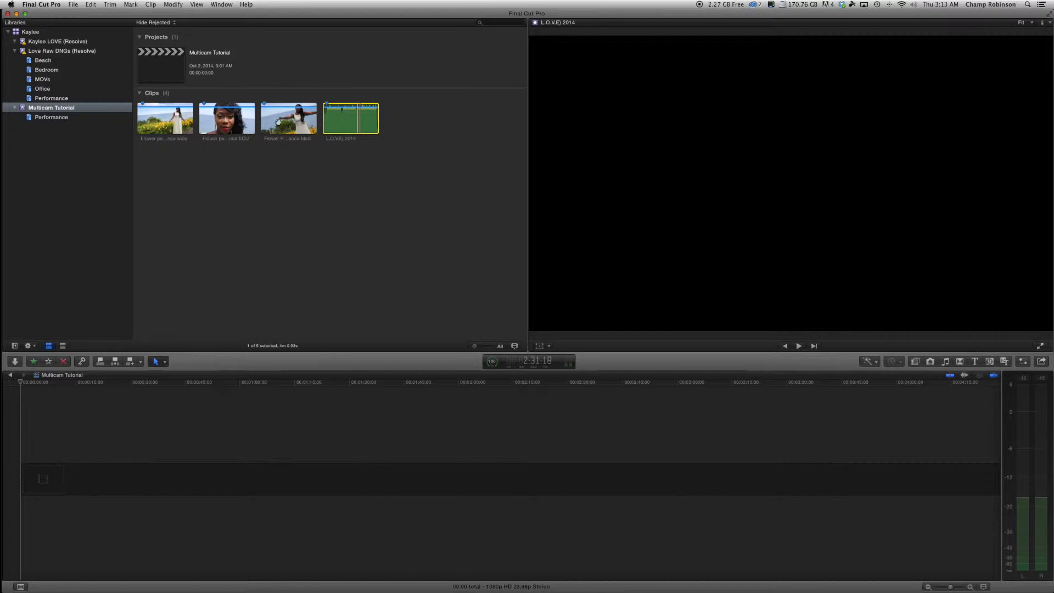
left_click(163, 126, "shift")
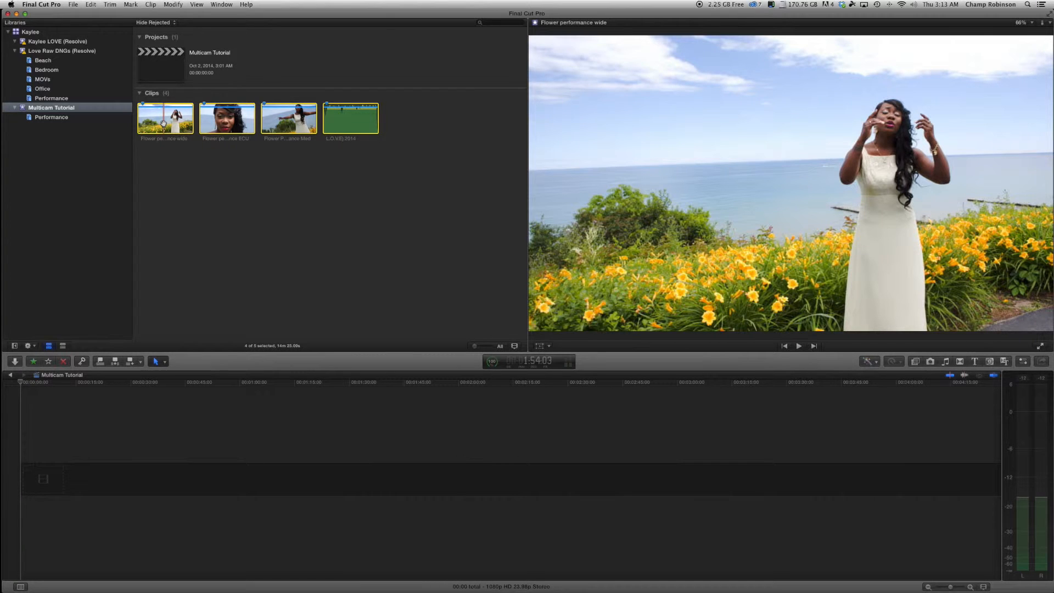
right_click(163, 124)
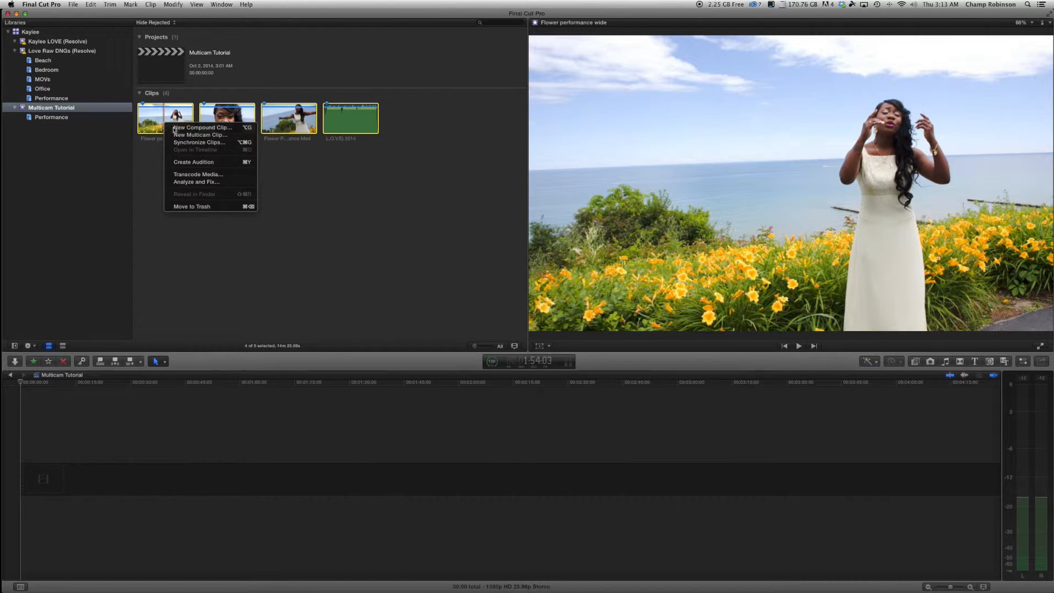
left_click(190, 135)
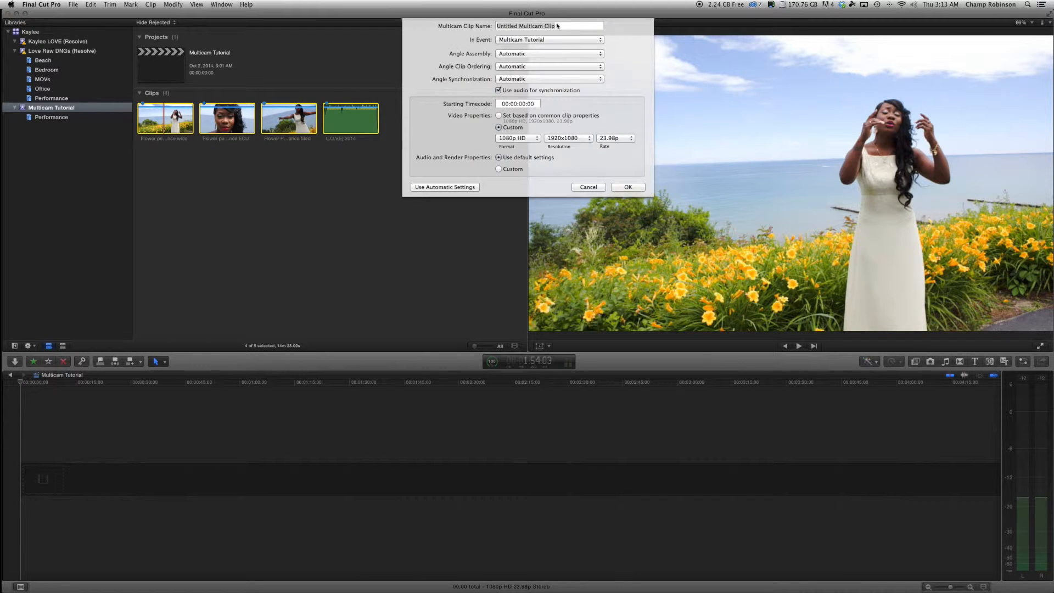
type("Main Pe")
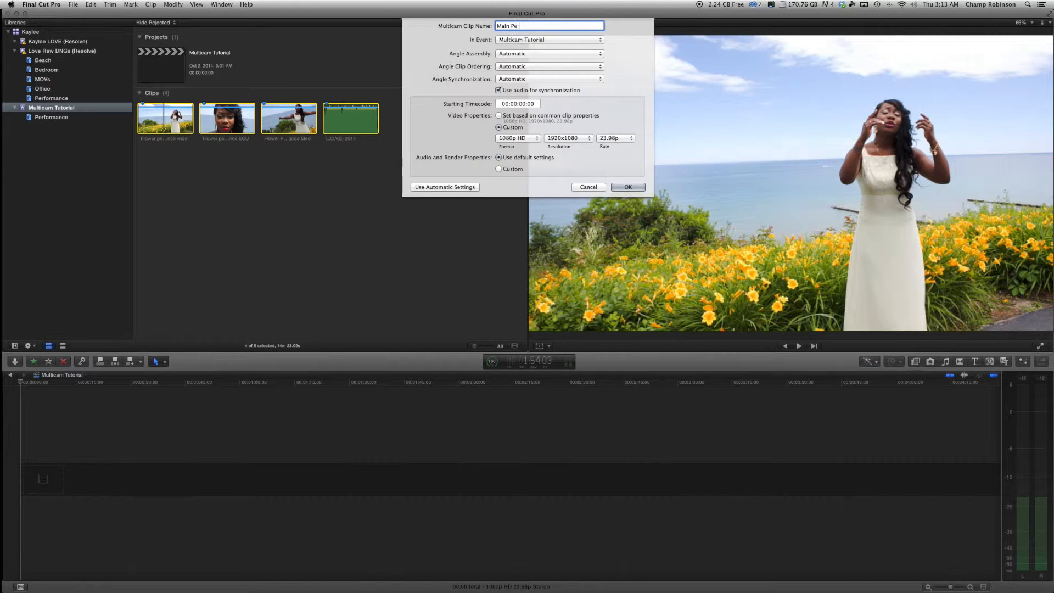
type("rformance")
left_click(498, 115)
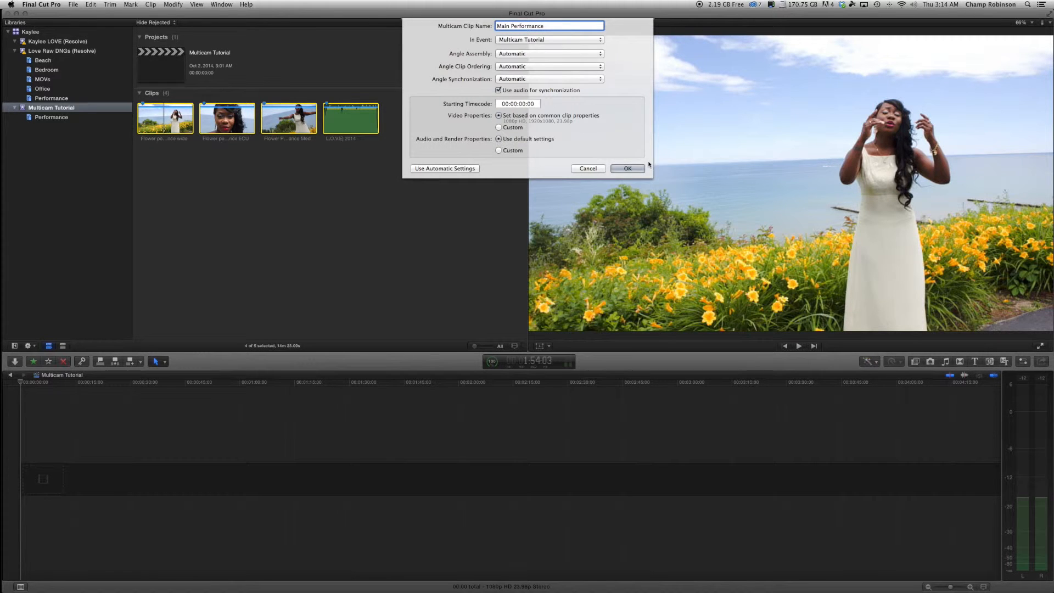
left_click(632, 168)
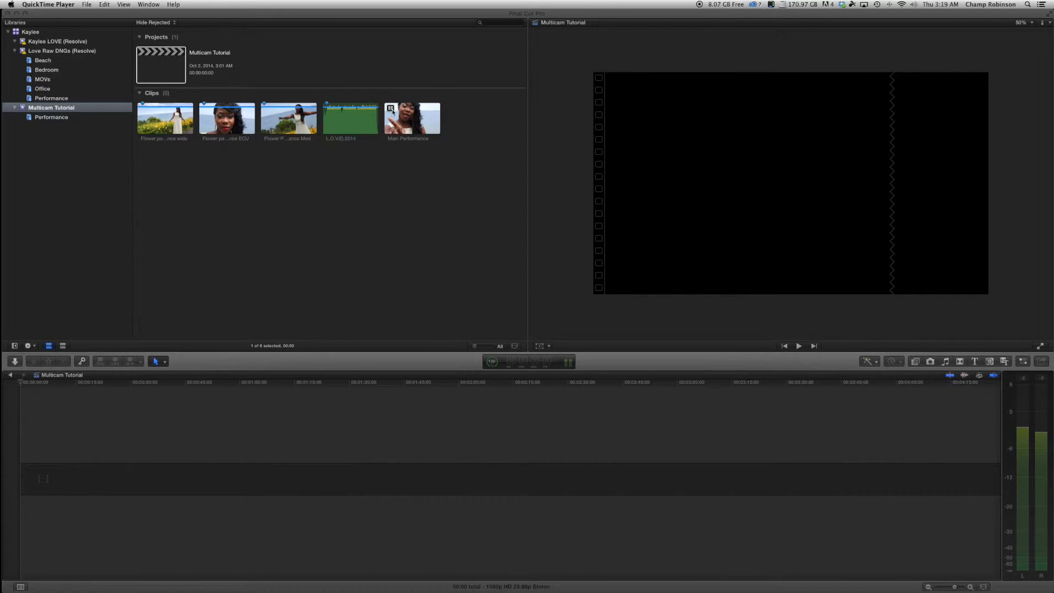
- Open the Main Performance multicam clip in the Angle Editor and play the close-up angle against the song from about 38 seconds
left_click(406, 128)
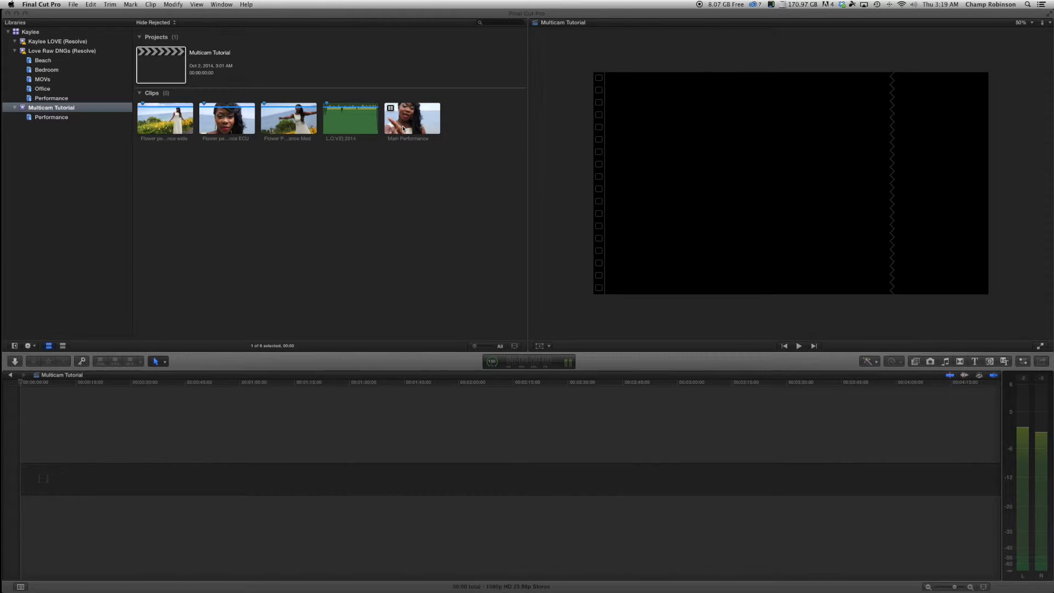
double_click(404, 129)
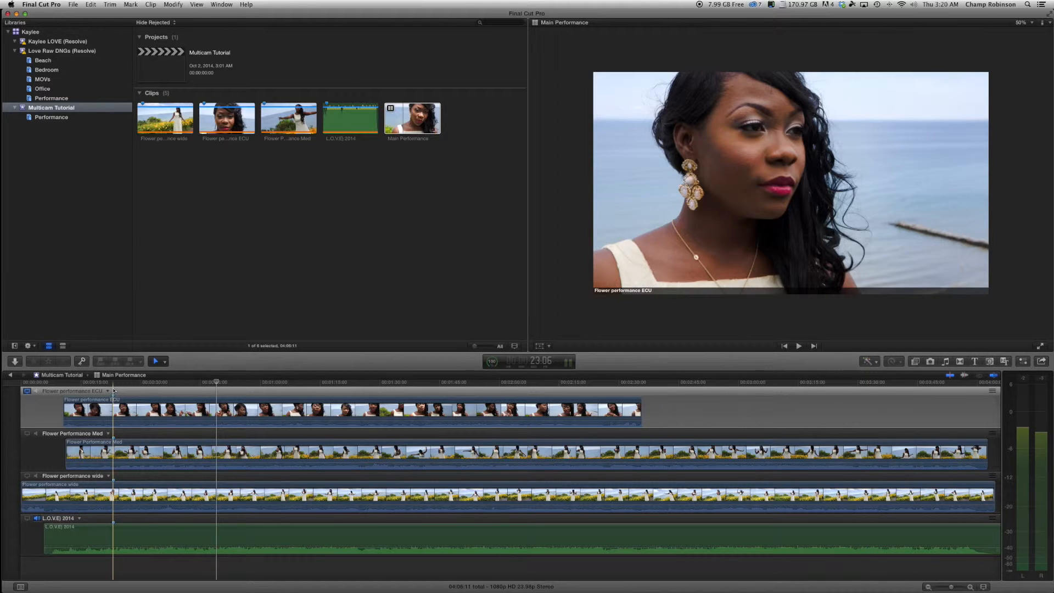
left_click(36, 521)
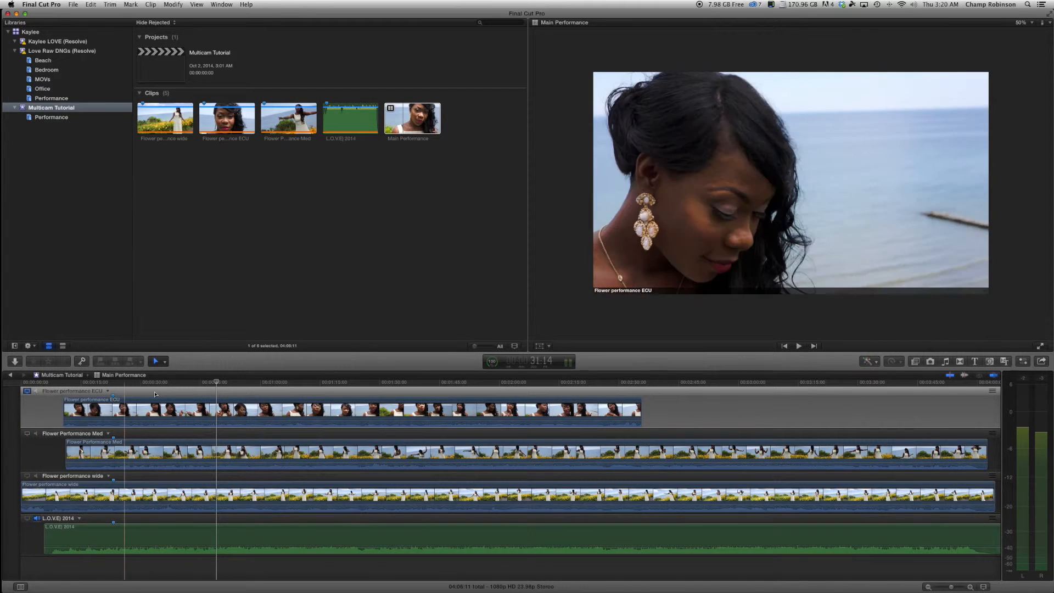
left_click(174, 384)
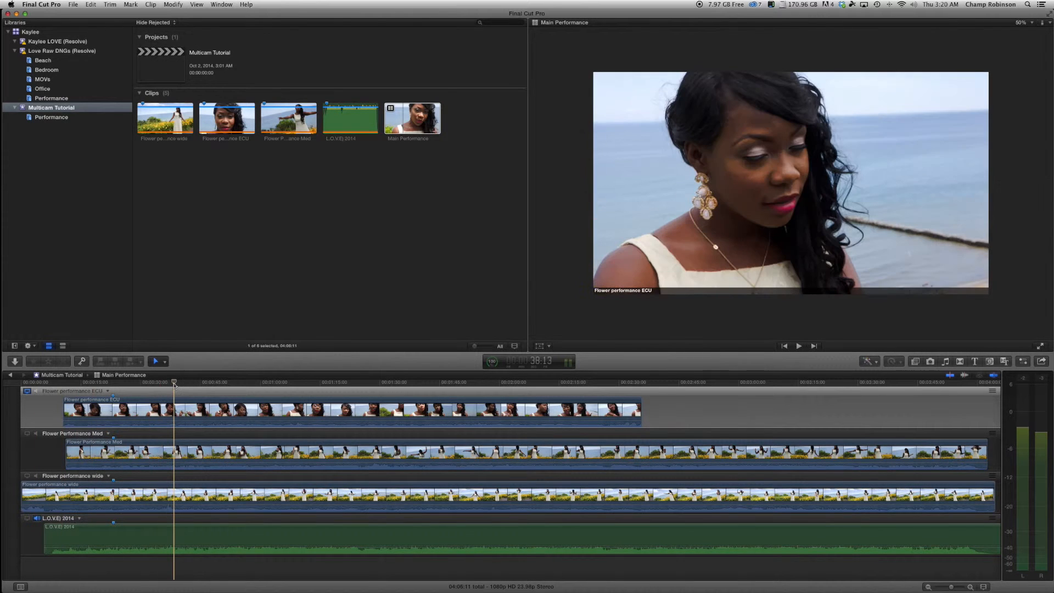
key("space")
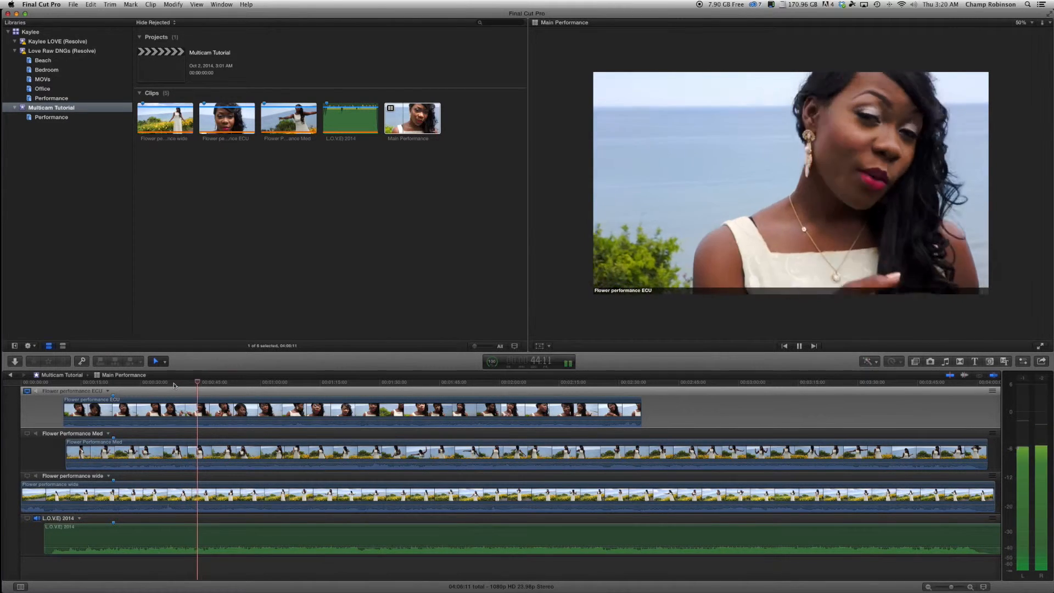
key("space")
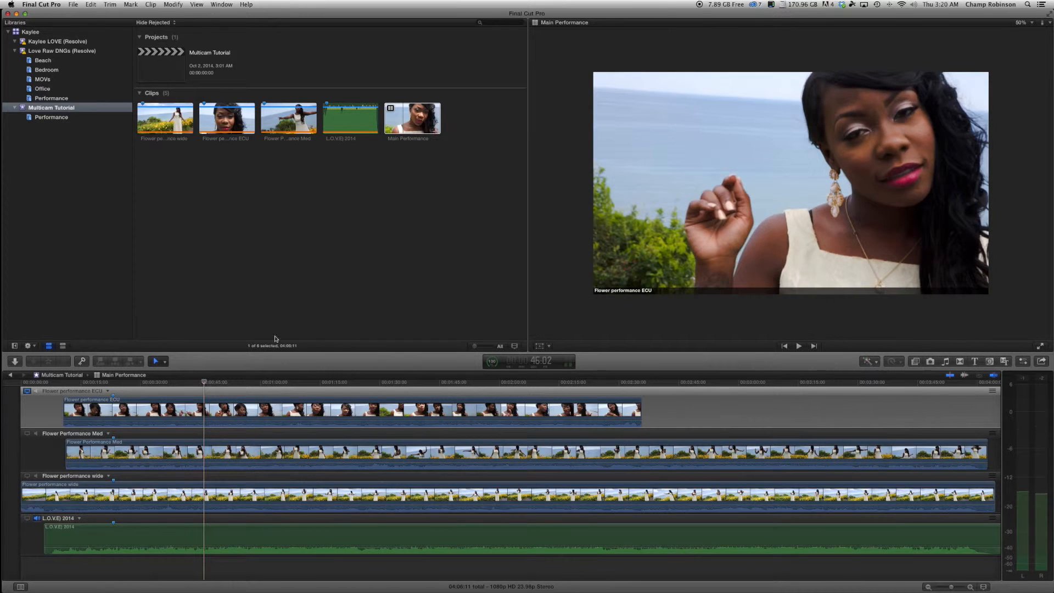
- Check the viewer's media setting, then monitor the Flower Performance Med angle and play it from 46:02
left_click(1042, 23)
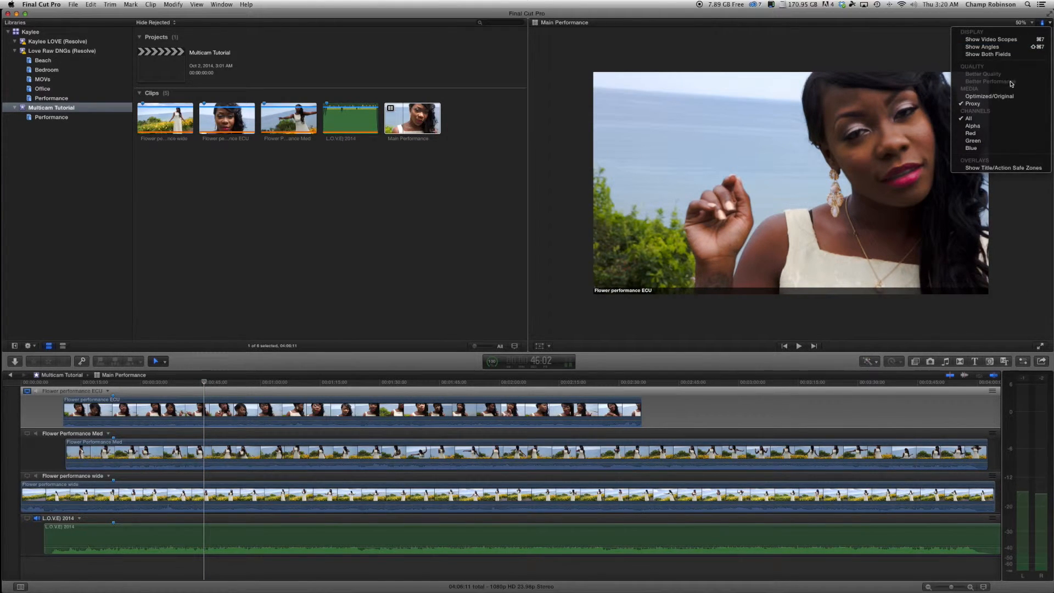
left_click(571, 69)
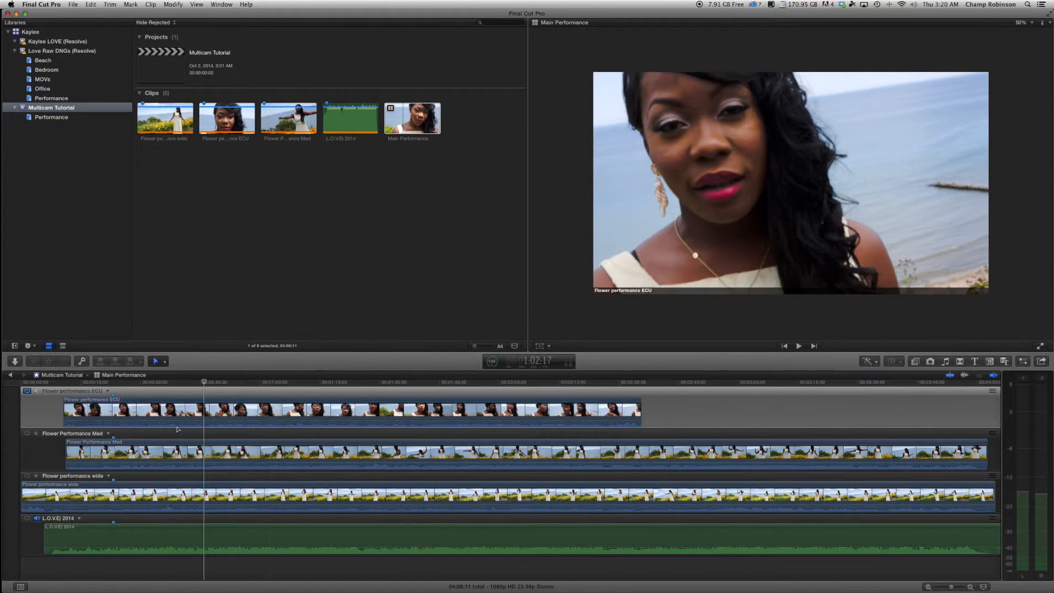
left_click(27, 434)
left_click(27, 434)
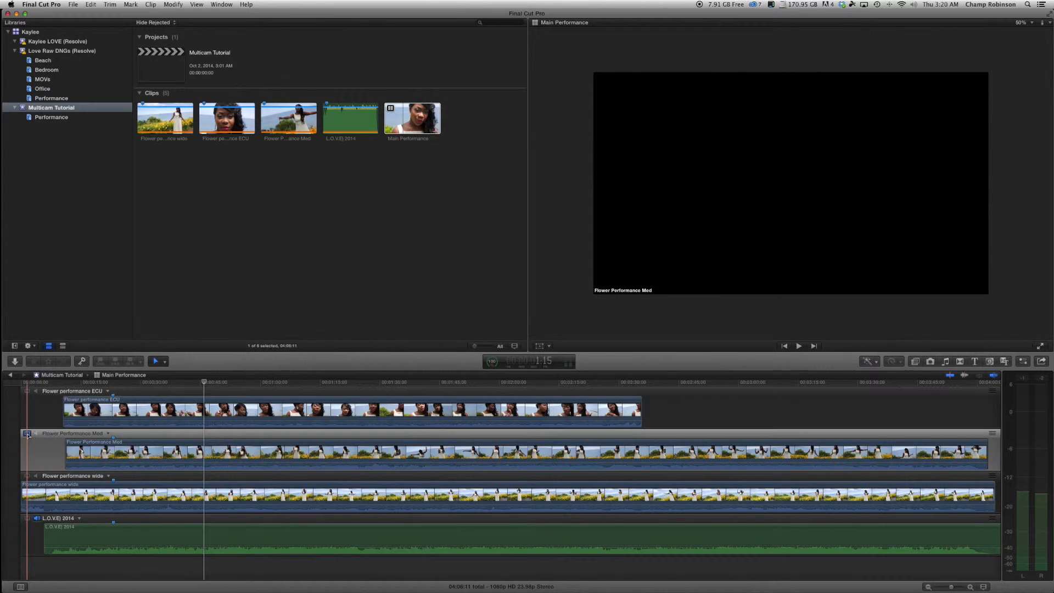
left_click(204, 383)
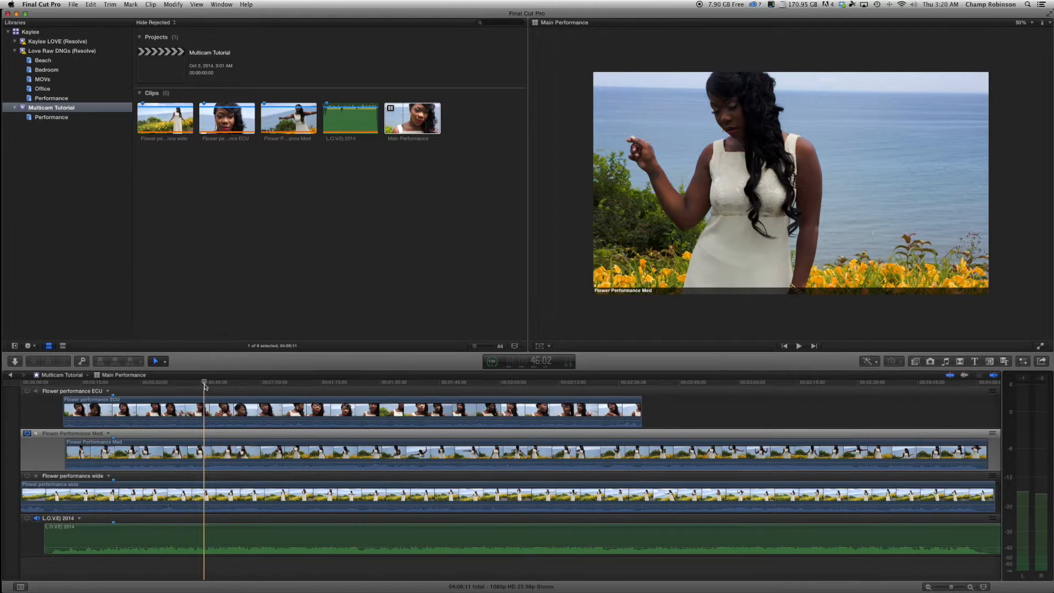
key("space")
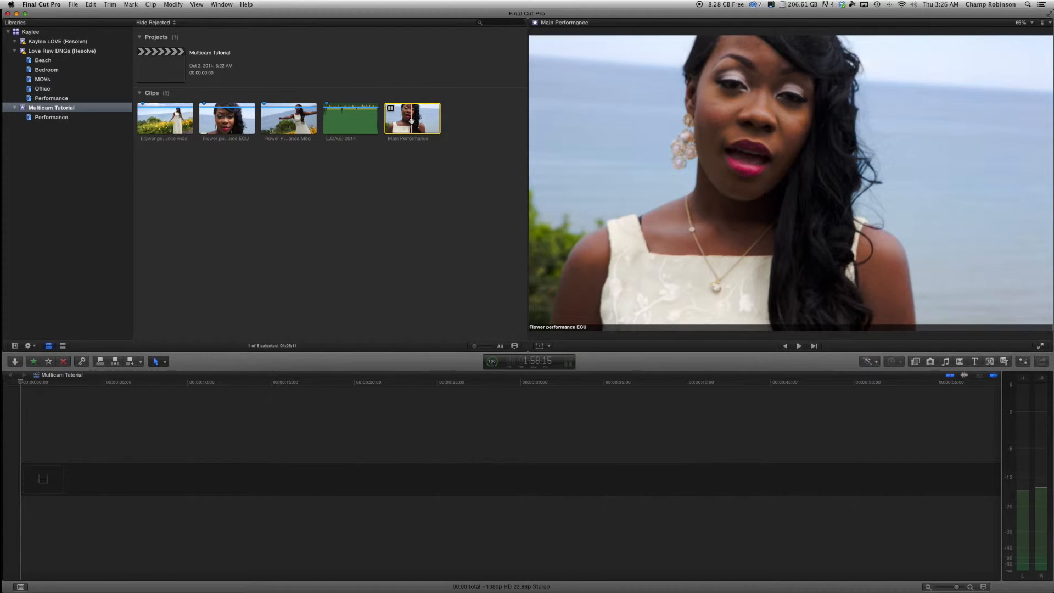
- Show the Main Performance angles beside the viewer, try combined and audio-only switching, and settle on video-only switching
key("shift+super+7")
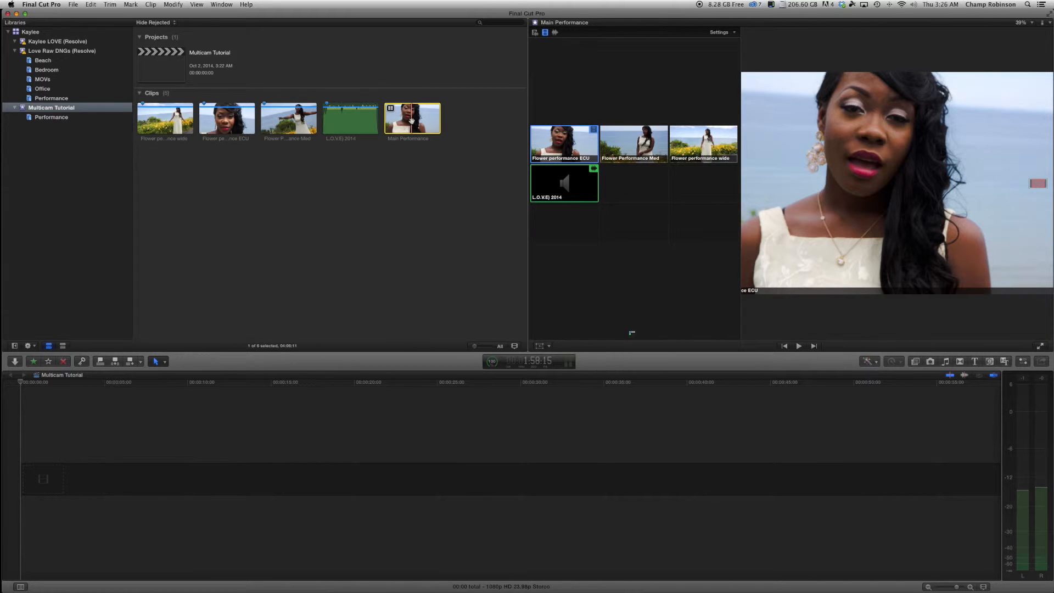
left_click(535, 33)
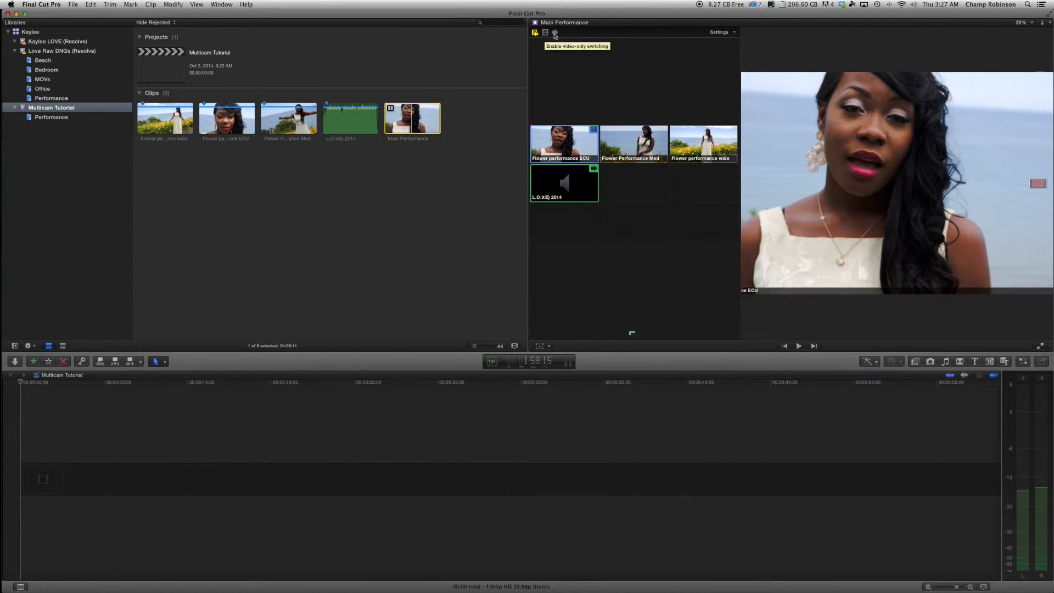
left_click(555, 33)
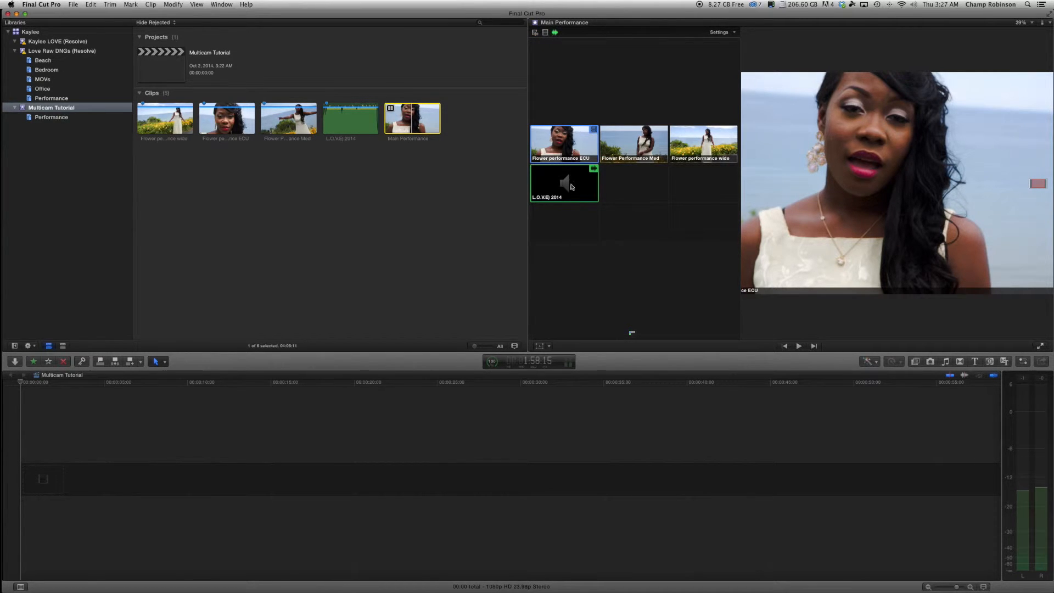
left_click(560, 197)
left_click(536, 60)
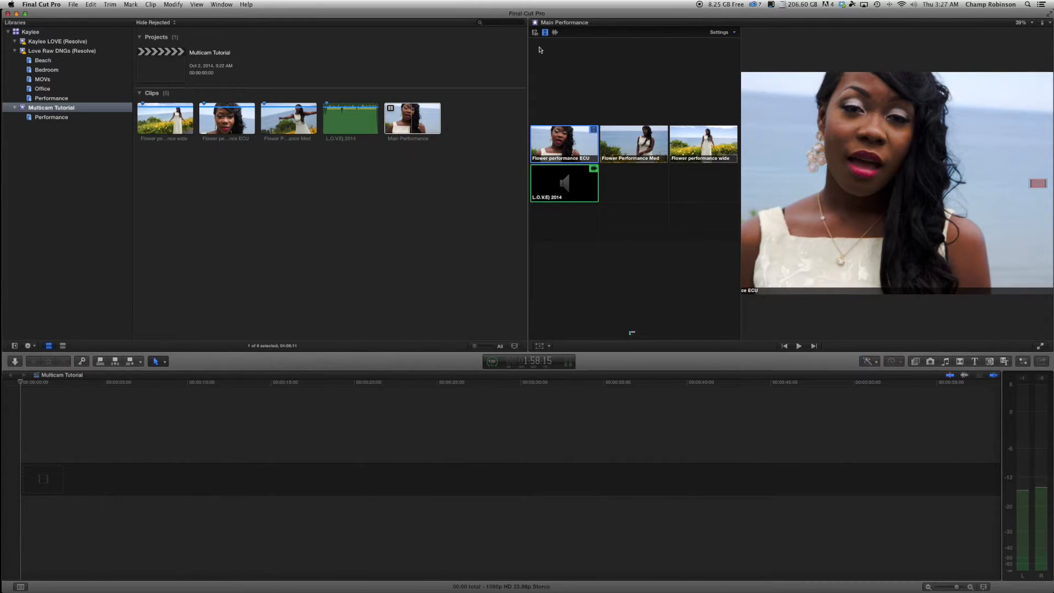
- Add the Main Performance multicam clip to the empty timeline and cut away its opening up to about 7:17
left_click(402, 136)
left_click_drag(409, 129, 74, 481)
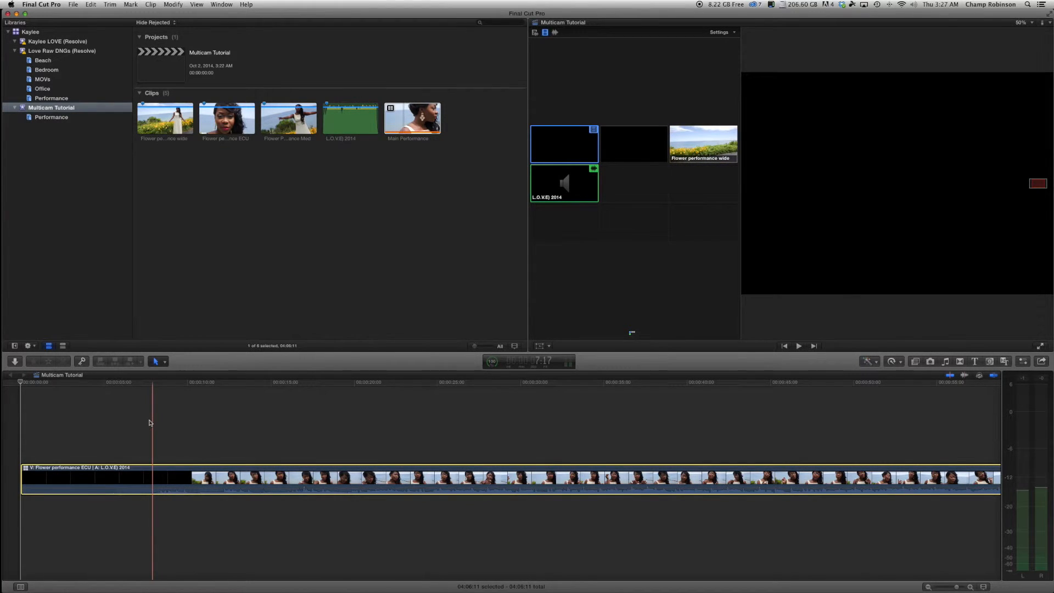
left_click(149, 439)
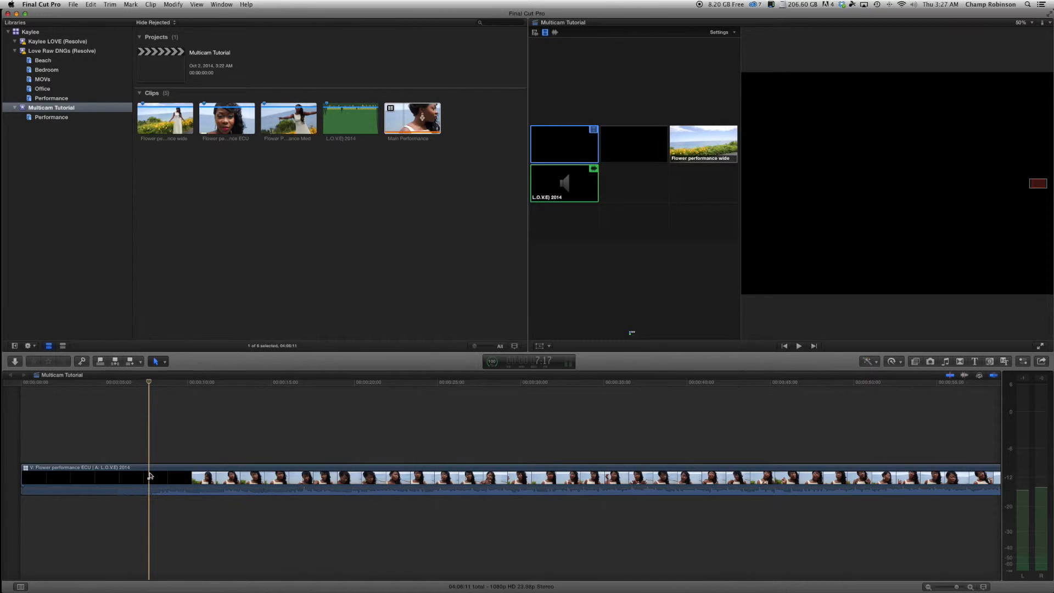
key("super+b")
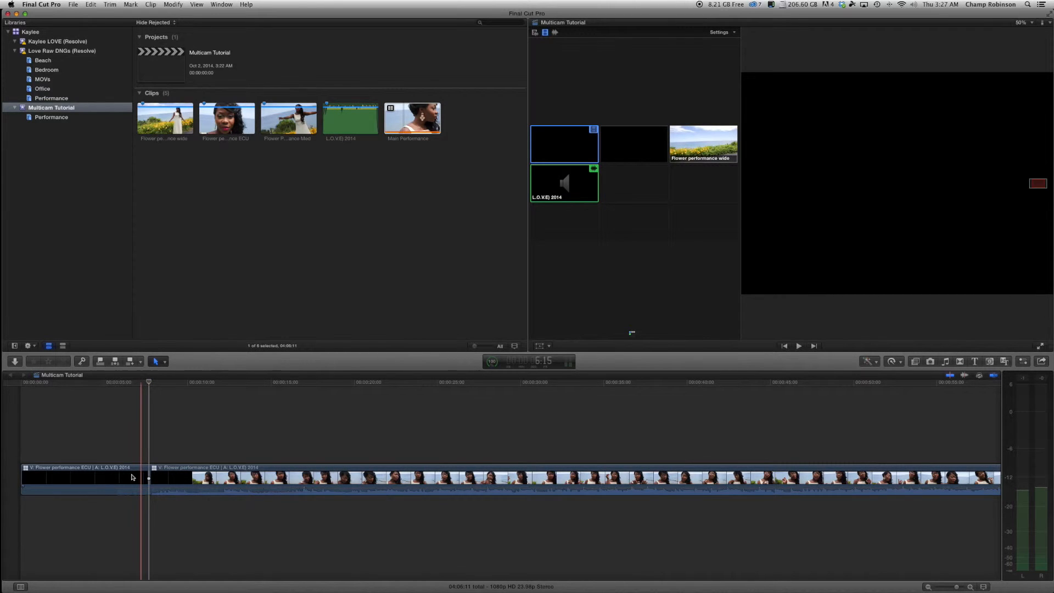
left_click(132, 477)
key("Delete")
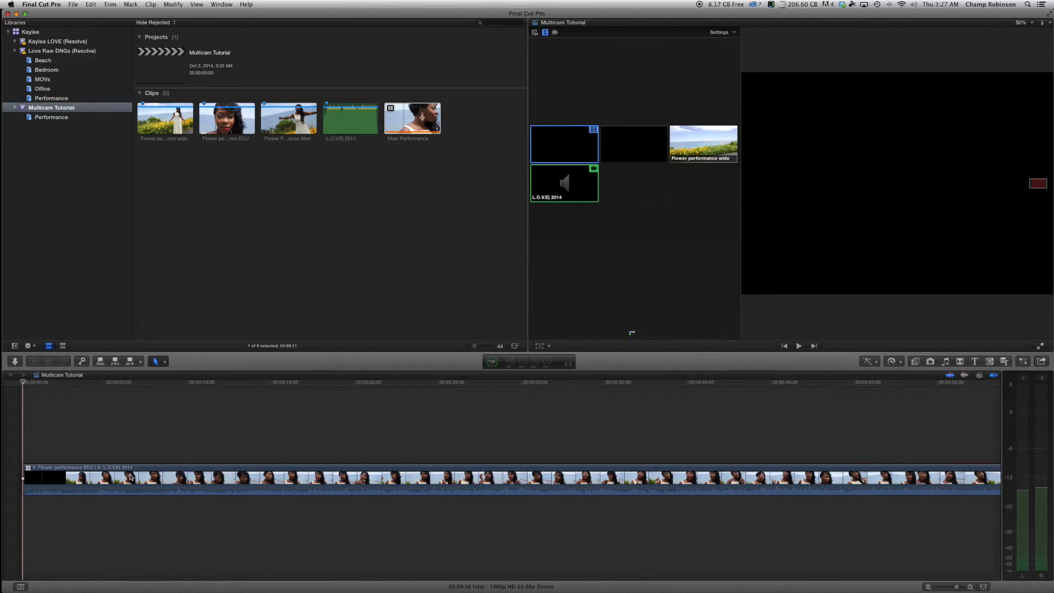
- Hide the libraries list and the browser to give the angle viewer more room beside the main viewer
left_click(12, 346)
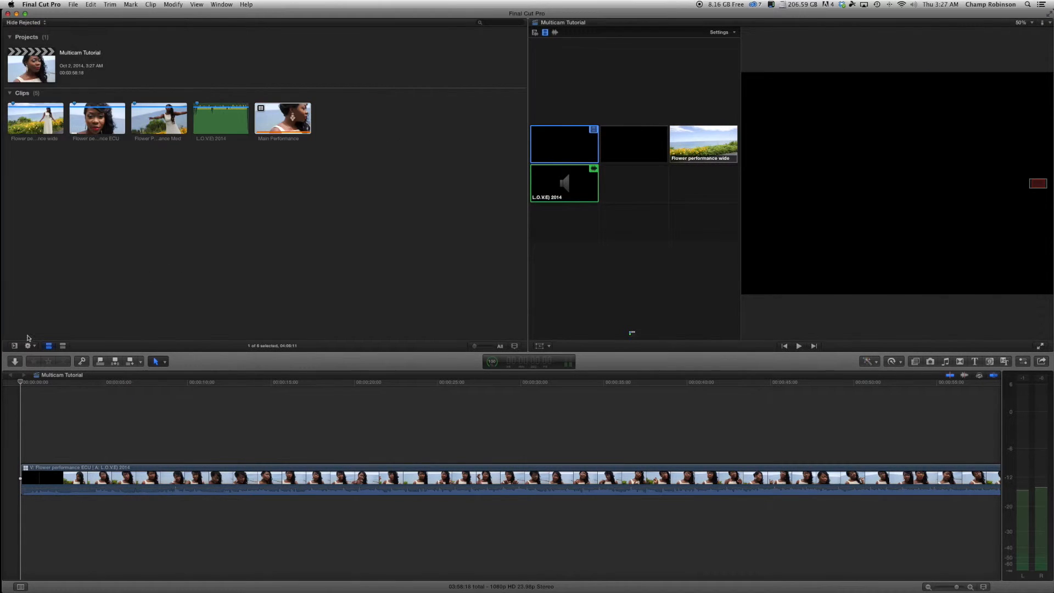
left_click(213, 5)
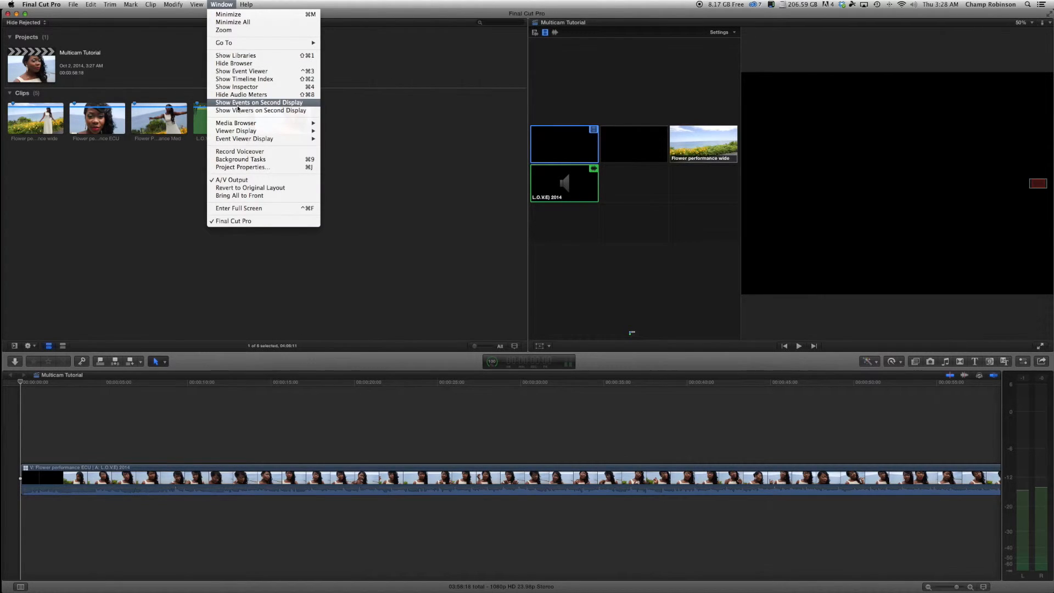
left_click(235, 64)
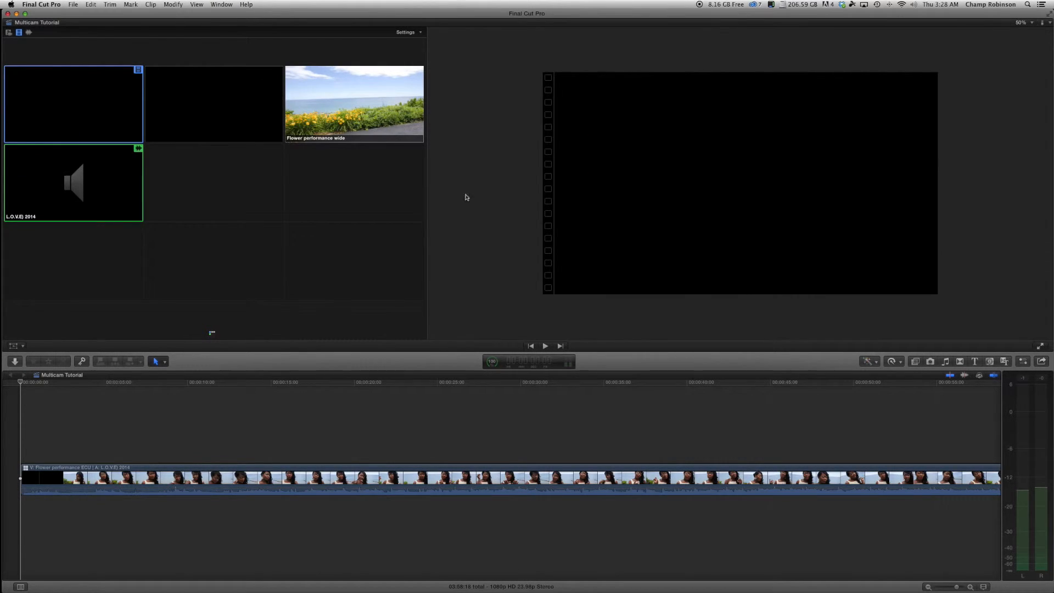
- Play the timeline from about 19 seconds and cut live to the Flower Performance Med, wide and ECU angles in turn
left_click(21, 401)
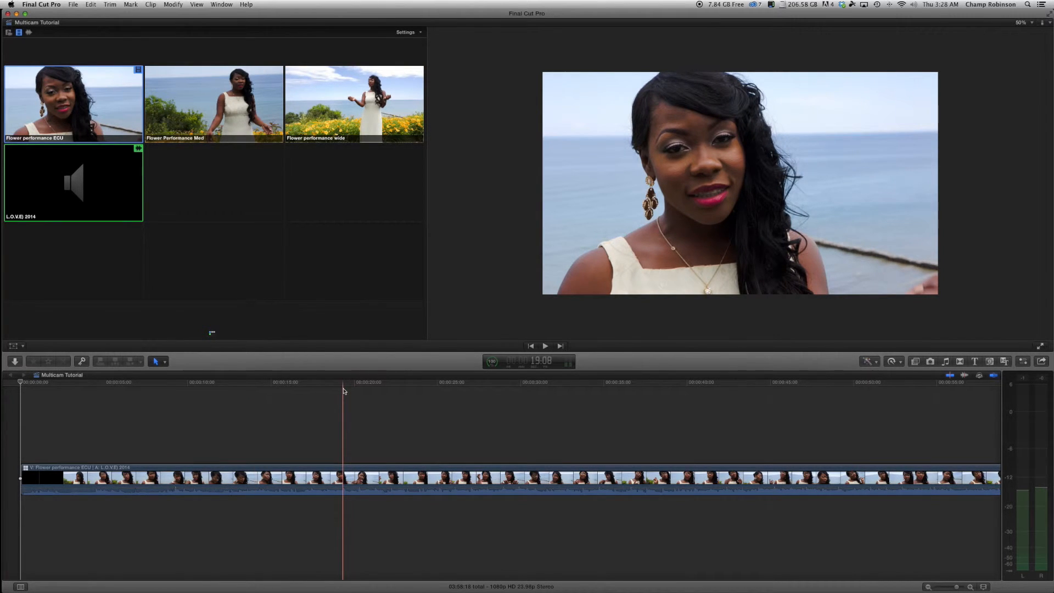
left_click(343, 391)
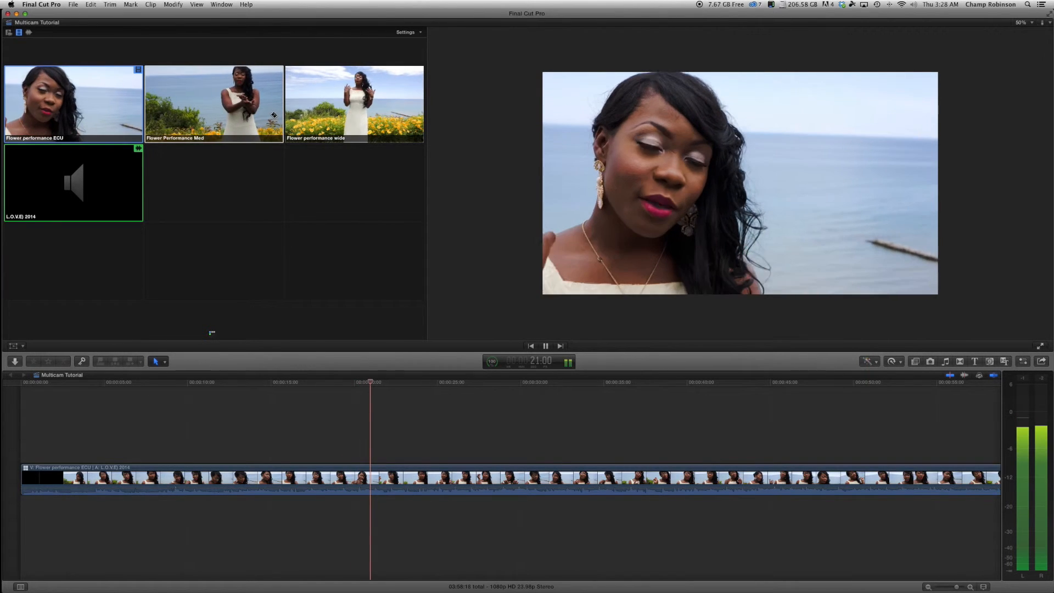
left_click(252, 117)
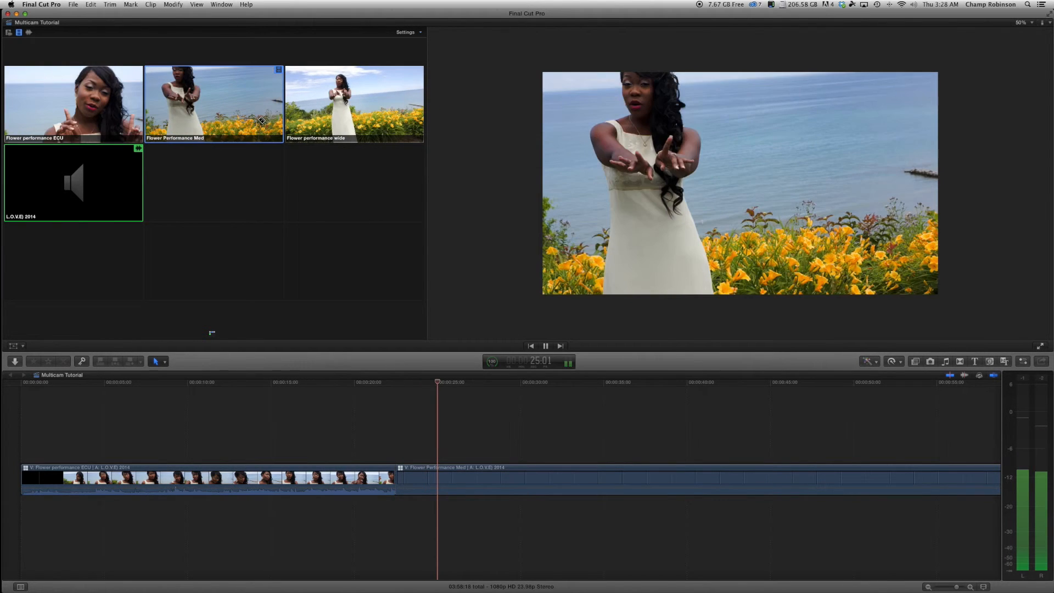
left_click(336, 119)
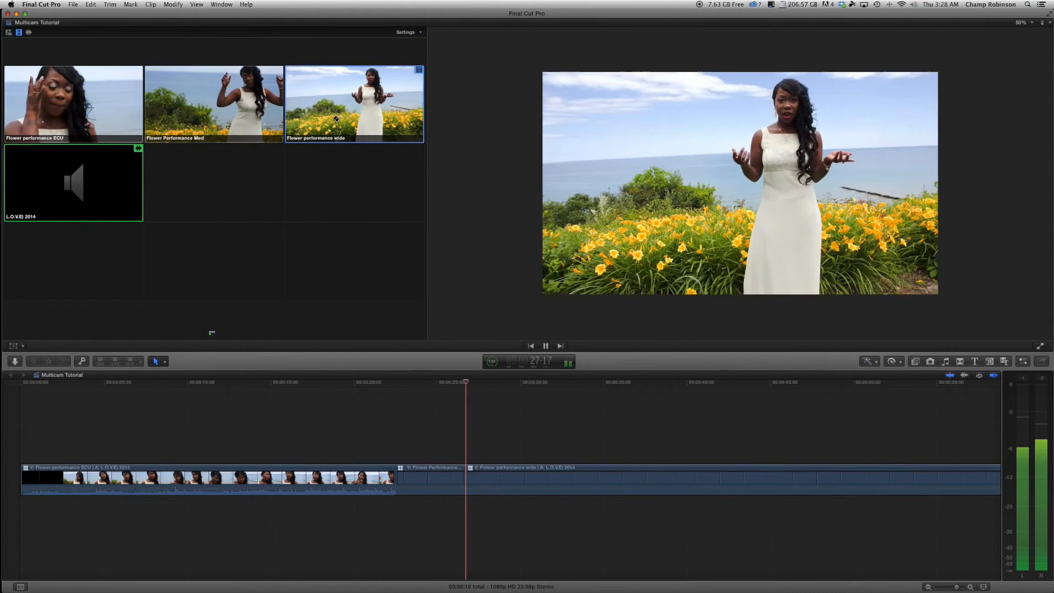
left_click(138, 111)
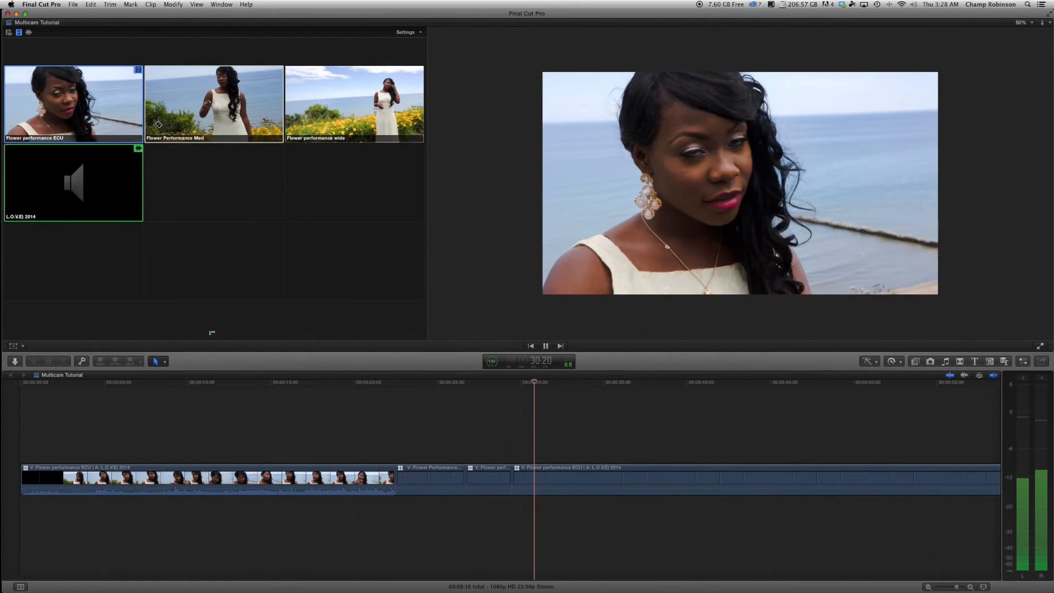
key("space")
- At 28:08 in the wide segment, undo a trial cut to Flower Performance Med and switch the whole segment to Flower performance ECU
key("space")
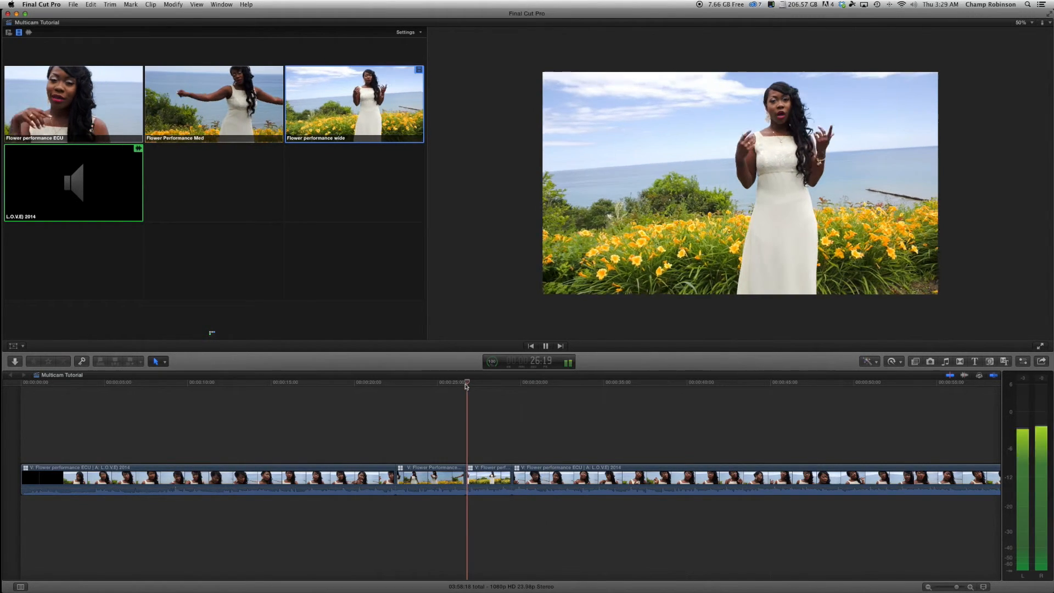
key("space")
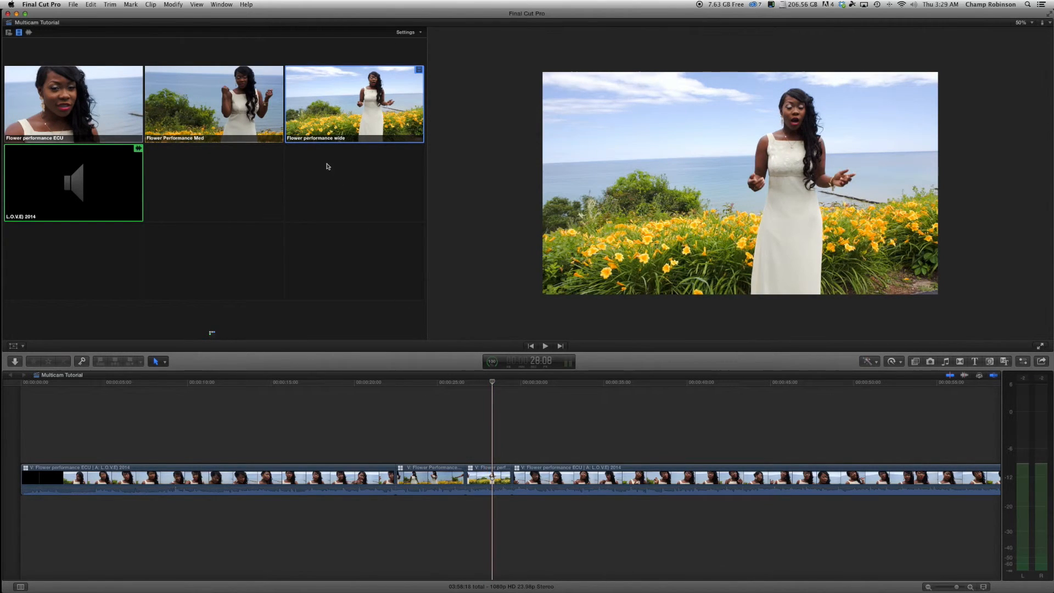
left_click(195, 110)
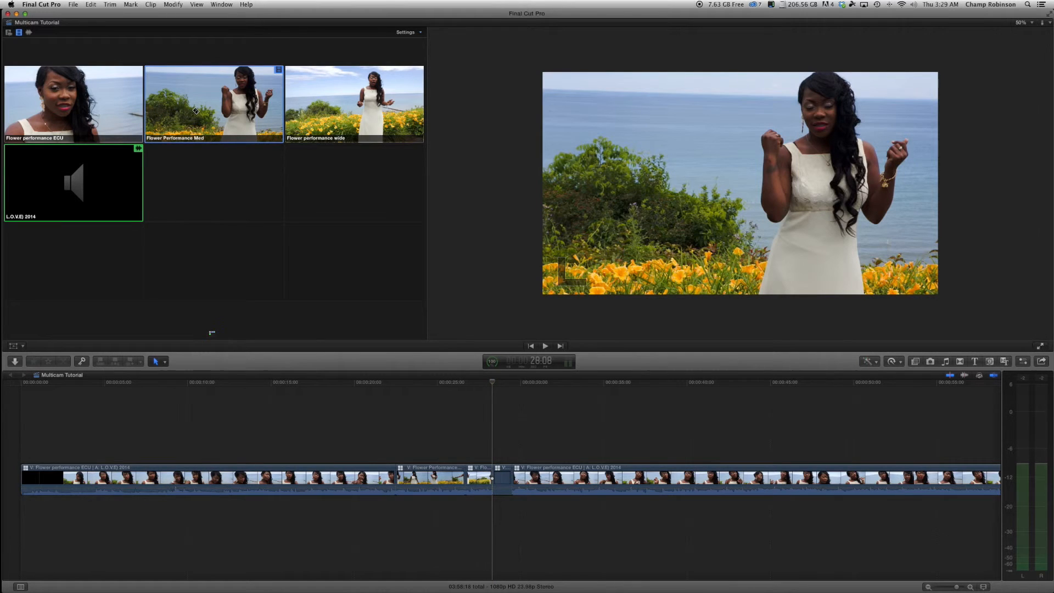
key("super+z")
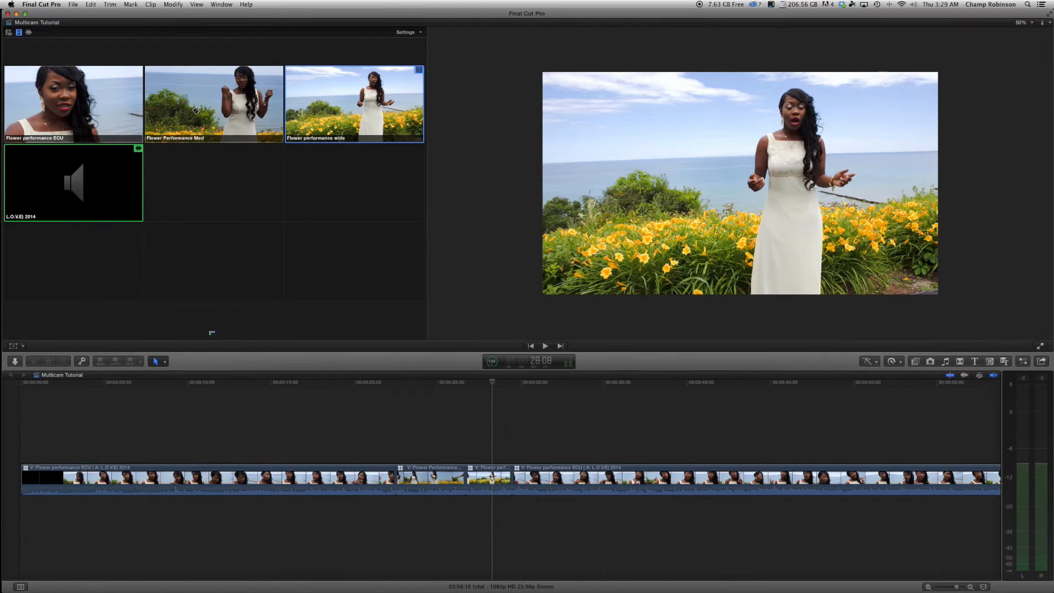
left_click(81, 103)
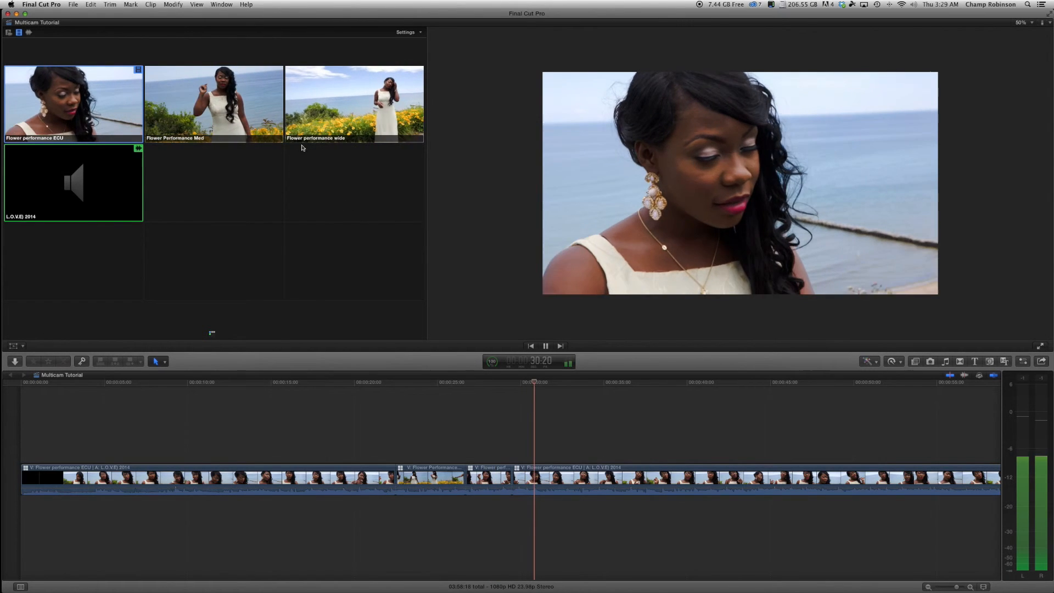
- Continue cutting live during playback to the wide angle, Flower Performance Med at 33:23, and Flower performance ECU, stopping at about 1:01
left_click(355, 117)
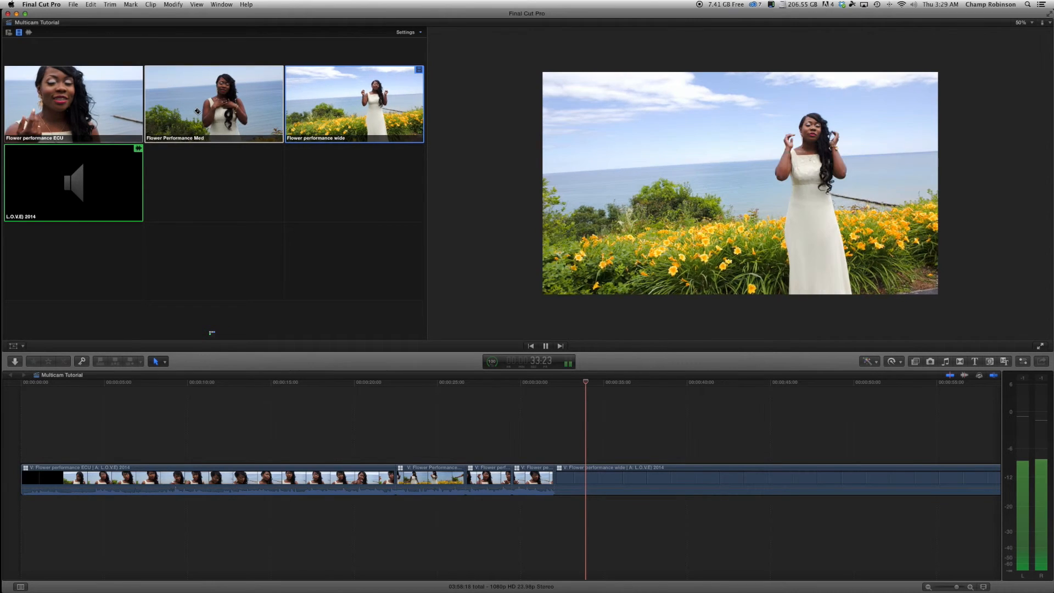
key("2")
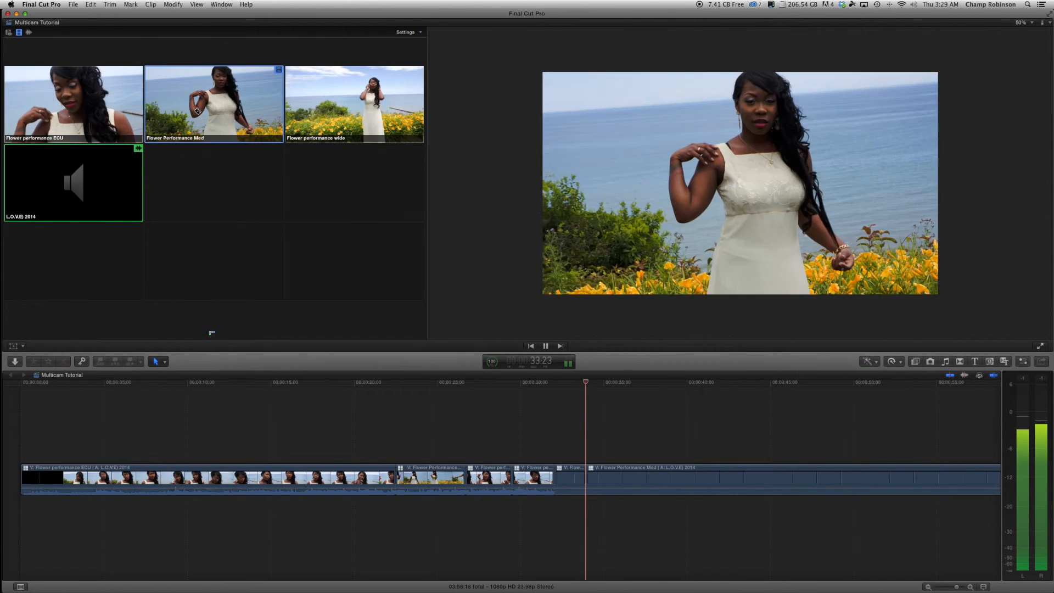
left_click(88, 112)
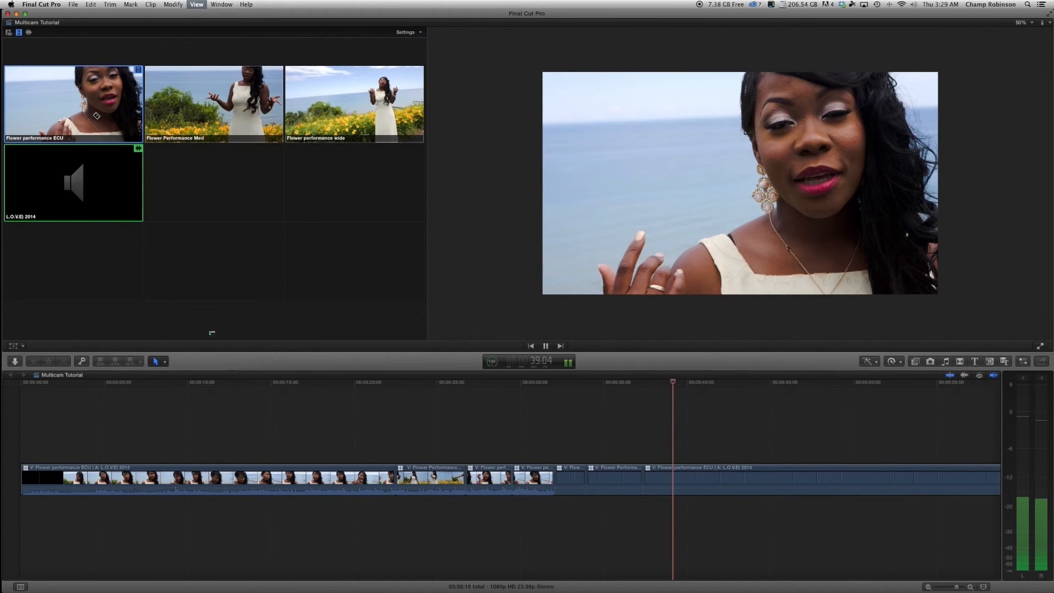
key("space")
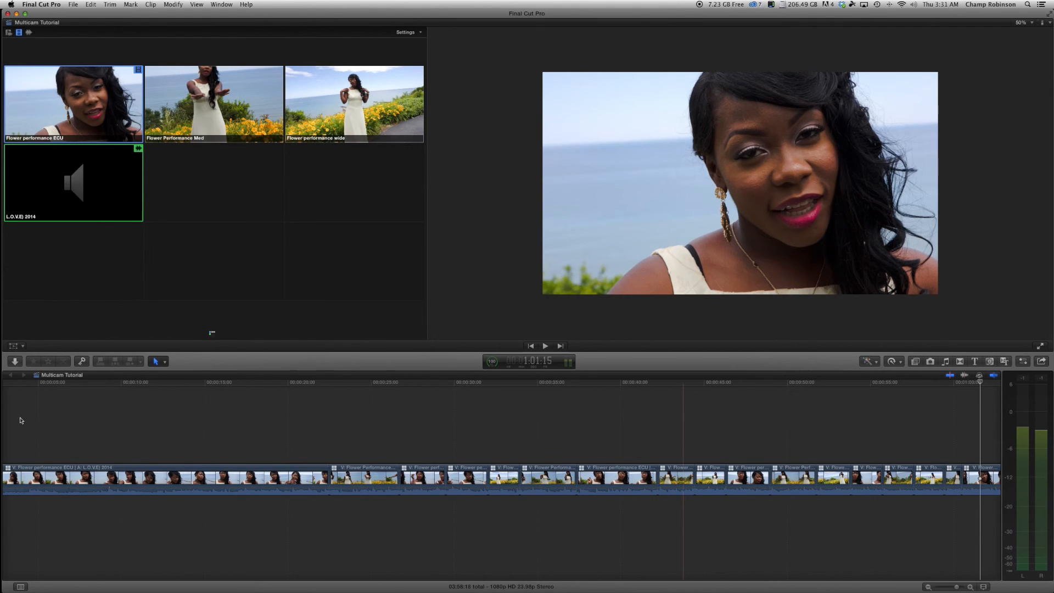
- Restore the libraries and browser, and open the Kaylee LOVE project to view its timeline at about 2:13
left_click(223, 4)
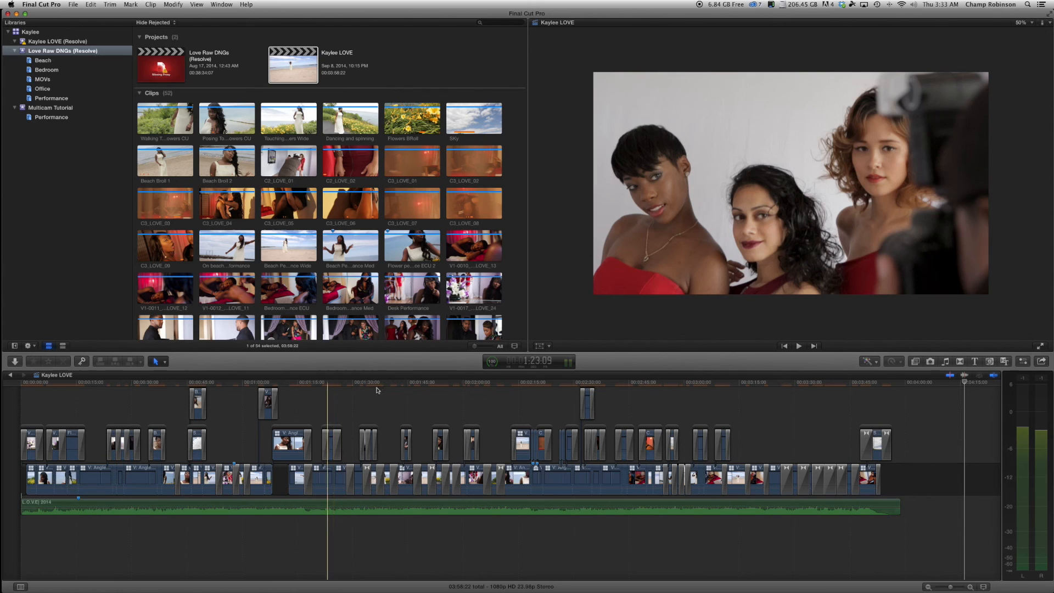
left_click(522, 384)
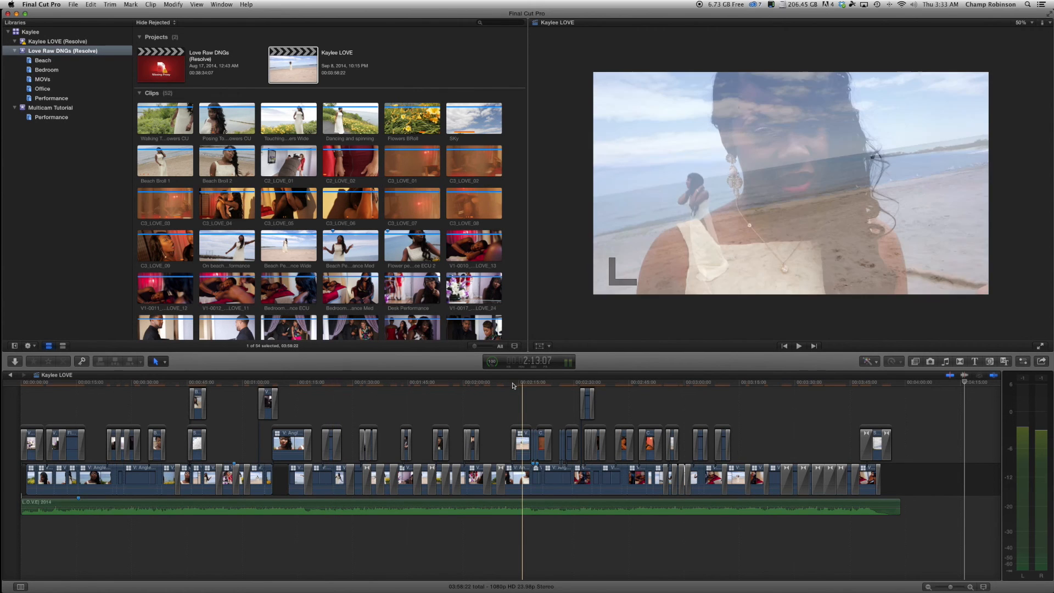